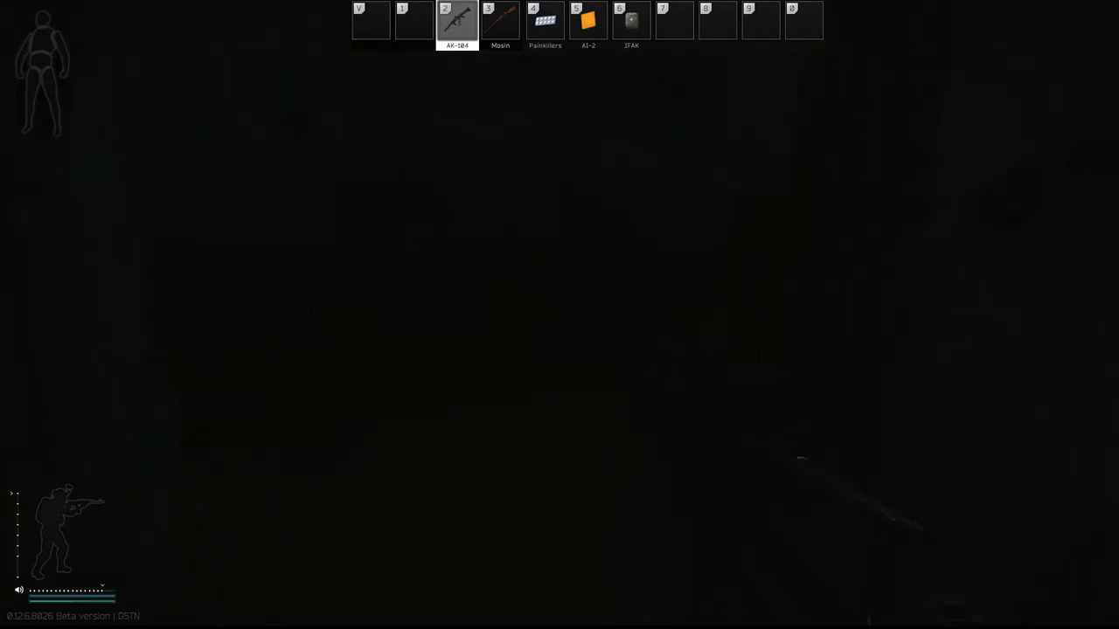
key("r")
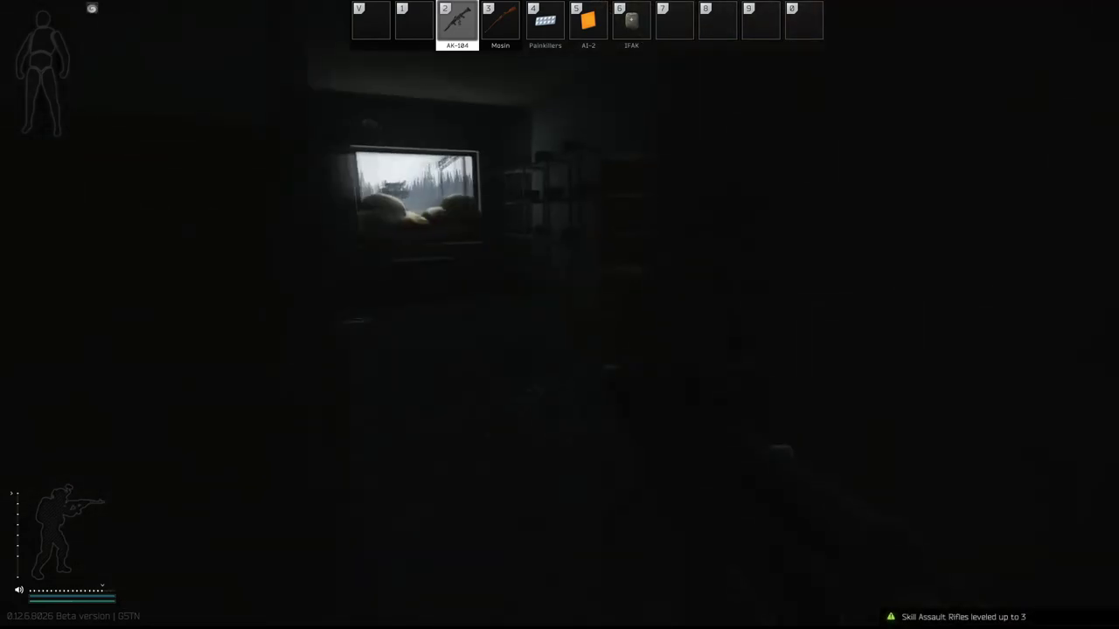
key("Tab")
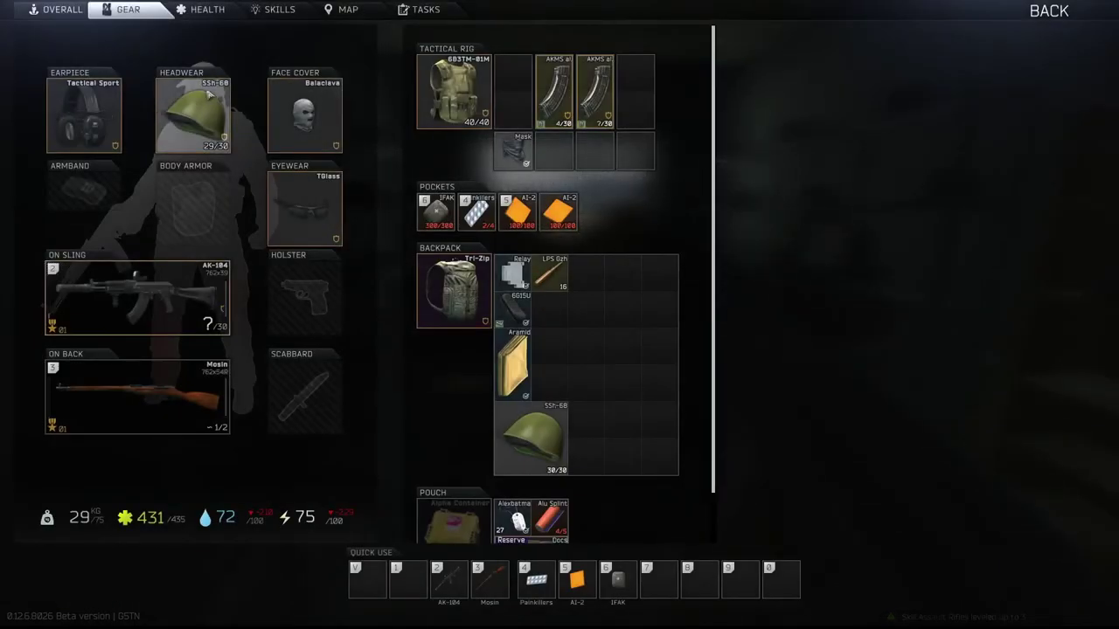
key("Tab")
key("f")
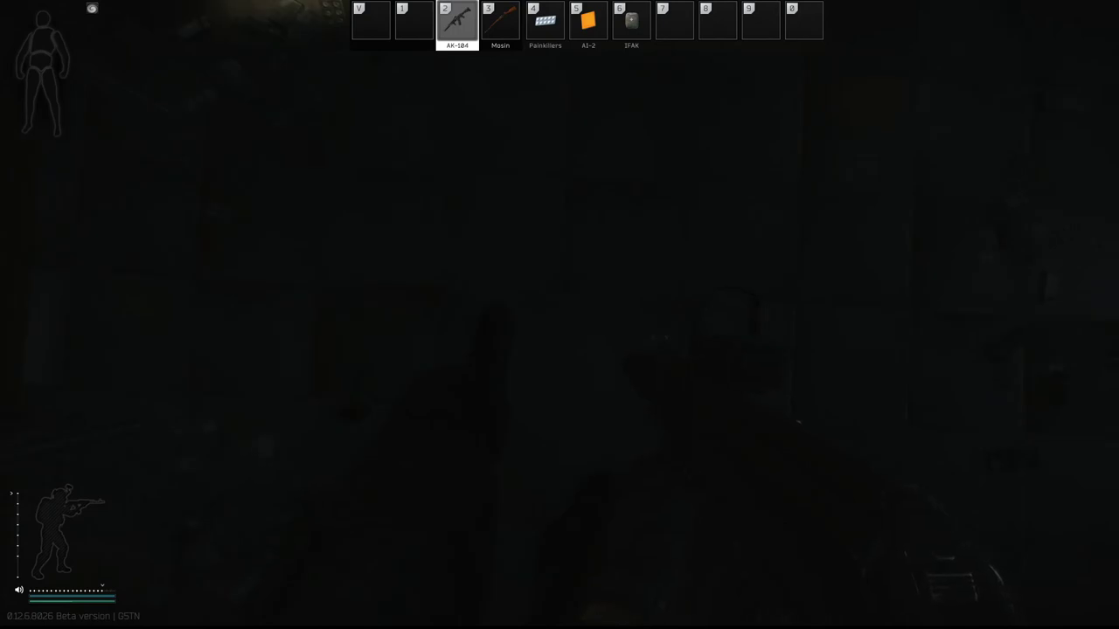